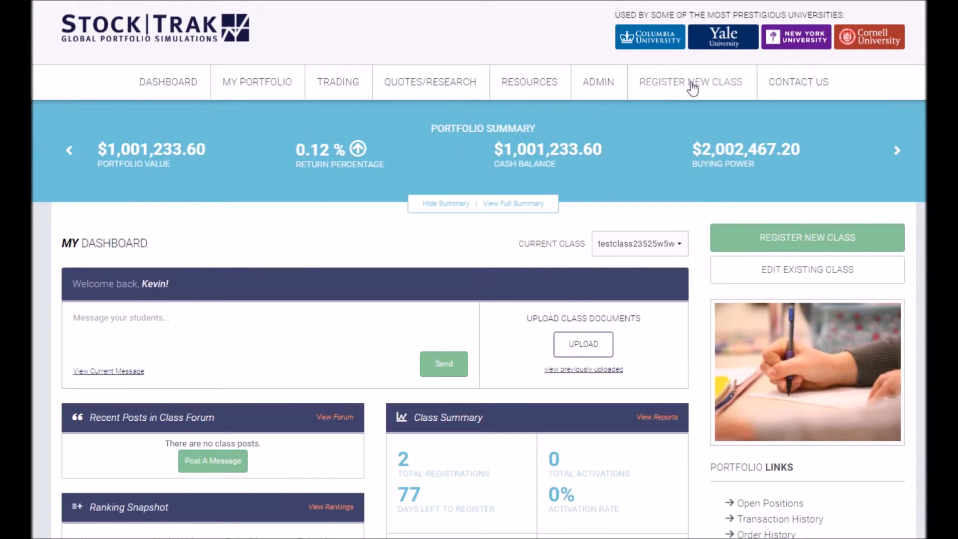
Open the new class registration form and examine the Gold service level's trading weeks and maximum trades
{"action": "left_click", "coordinate": [690, 82]}
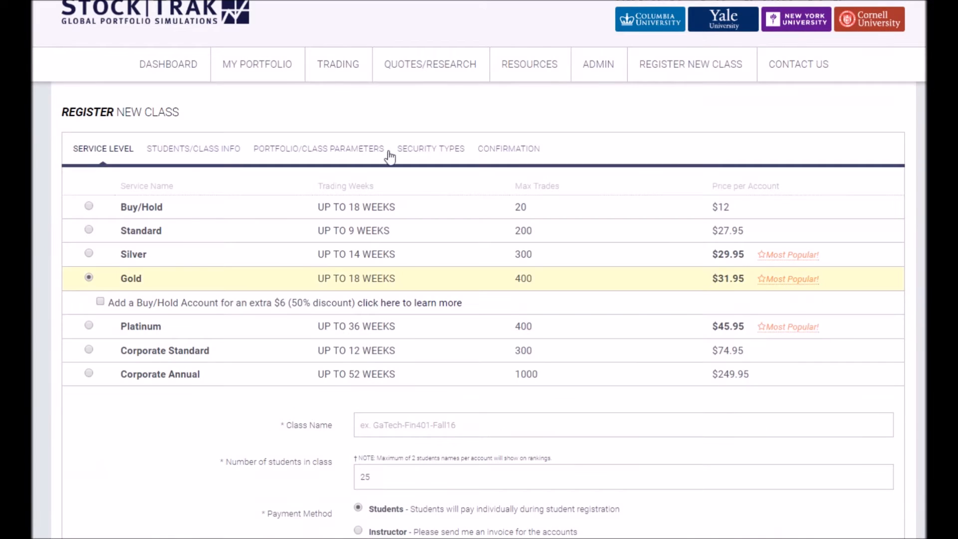
{"action": "scroll", "coordinate": [353, 164], "scroll_direction": "up", "scroll_amount": 1}
{"action": "scroll", "coordinate": [354, 165], "scroll_direction": "down", "scroll_amount": 3}
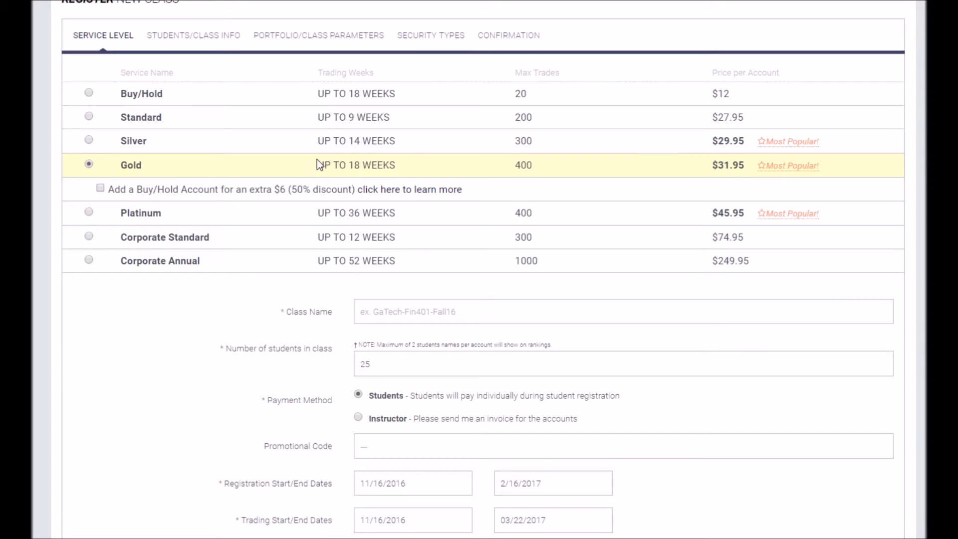
{"action": "left_click_drag", "start_coordinate": [317, 163], "coordinate": [396, 163]}
{"action": "left_click", "coordinate": [513, 164]}
{"action": "left_click_drag", "start_coordinate": [521, 165], "coordinate": [535, 164]}
{"action": "left_click", "coordinate": [543, 164]}
Enter My_Test_Class as the class name
{"action": "scroll", "coordinate": [193, 158], "scroll_direction": "down", "scroll_amount": 3}
{"action": "left_click", "coordinate": [398, 171]}
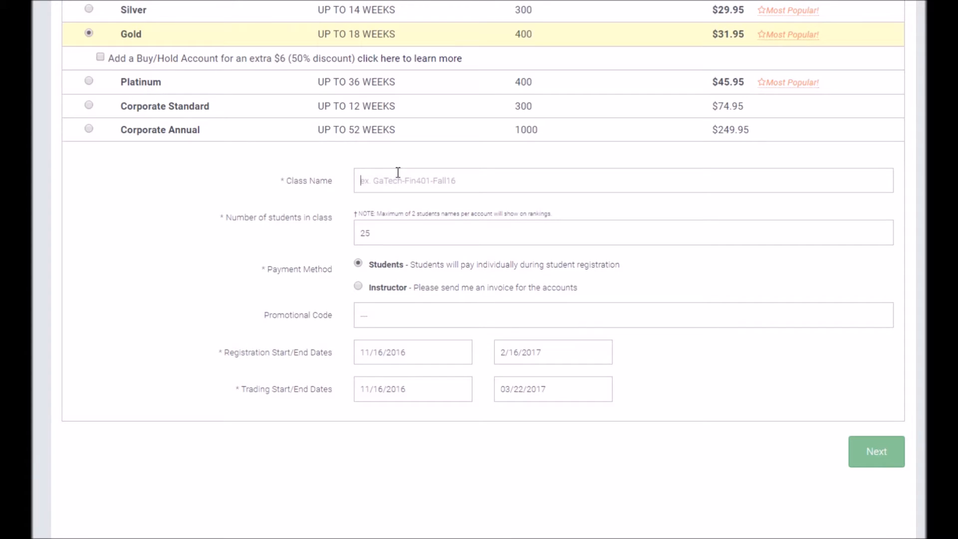
{"action": "type", "text": "My_Test_Class"}
Review the student count, payment method and registration and trading dates, and continue to the students and class information
{"action": "scroll", "coordinate": [394, 170], "scroll_direction": "down", "scroll_amount": 2}
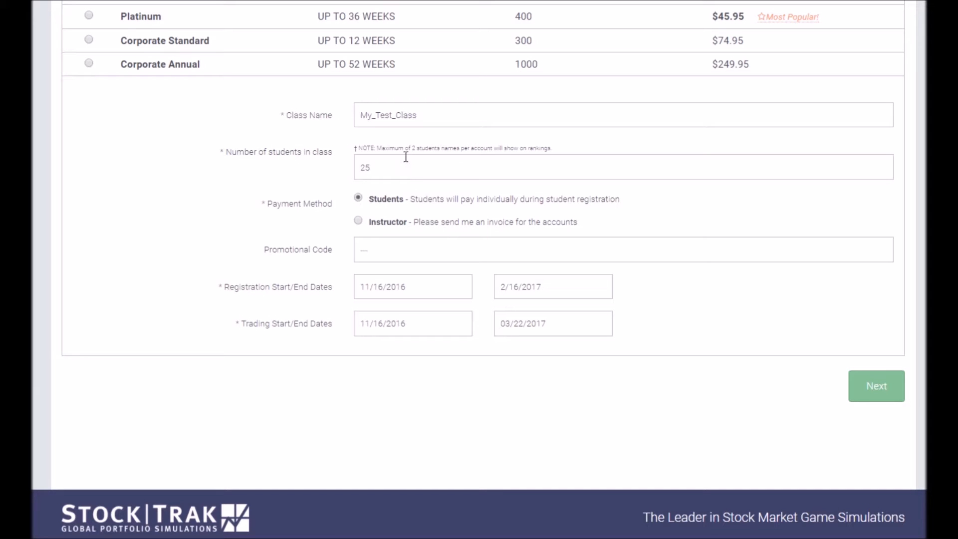
{"action": "scroll", "coordinate": [338, 121], "scroll_direction": "down", "scroll_amount": 2}
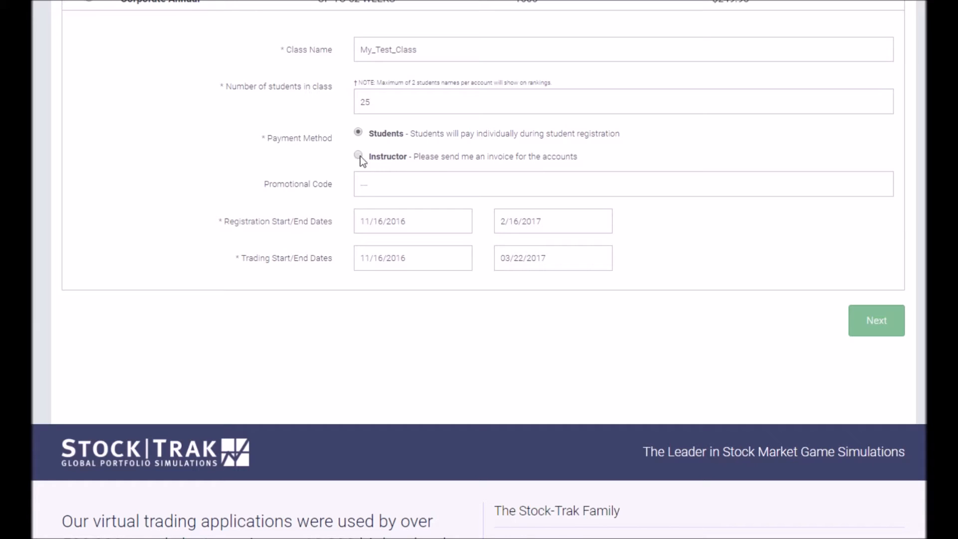
{"action": "left_click", "coordinate": [319, 104]}
{"action": "left_click", "coordinate": [417, 97]}
{"action": "scroll", "coordinate": [278, 215], "scroll_direction": "down", "scroll_amount": 1}
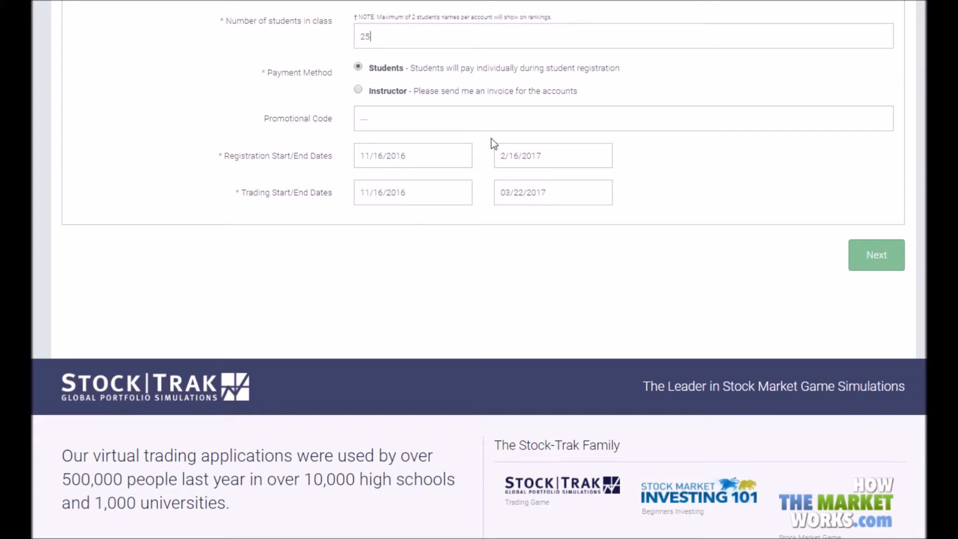
{"action": "left_click", "coordinate": [370, 156]}
{"action": "left_click", "coordinate": [532, 157]}
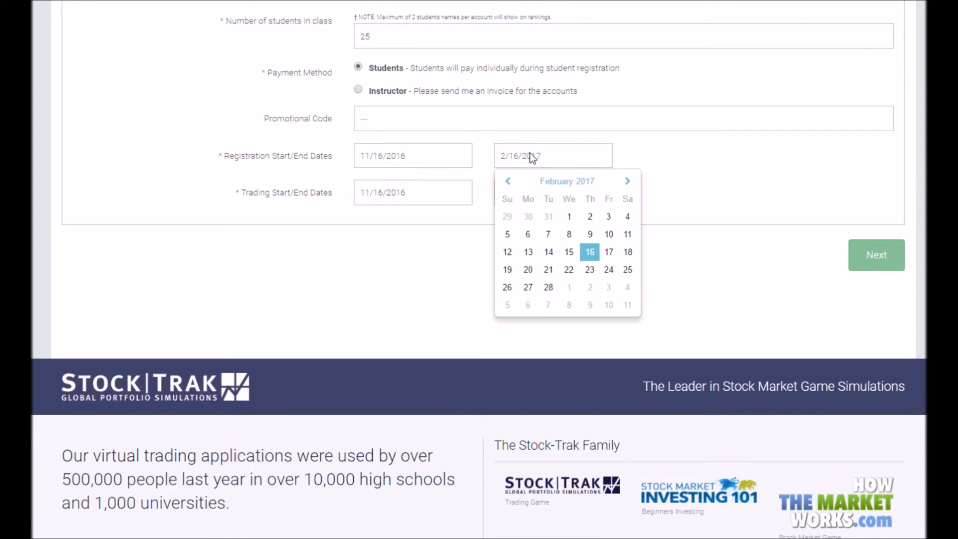
{"action": "left_click", "coordinate": [405, 195]}
{"action": "left_click", "coordinate": [549, 198]}
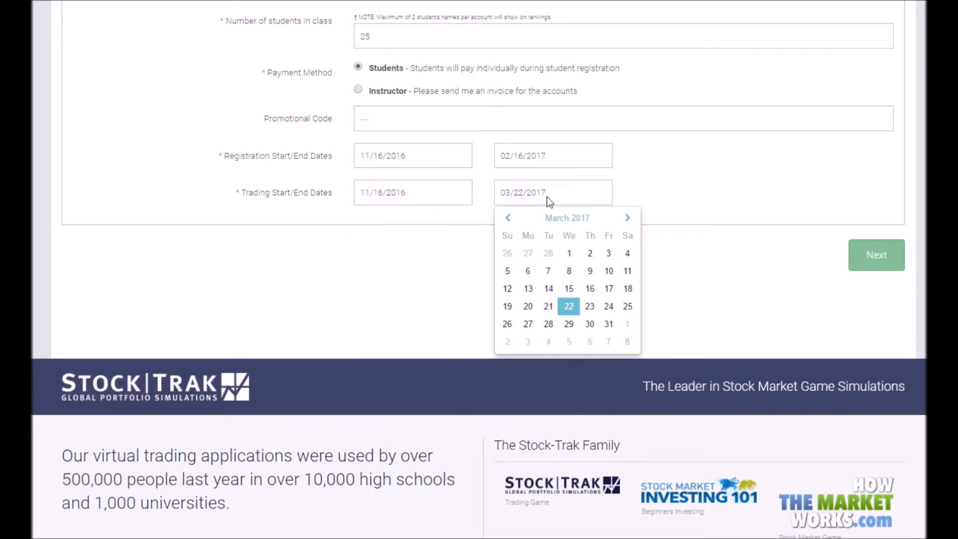
{"action": "left_click", "coordinate": [420, 197]}
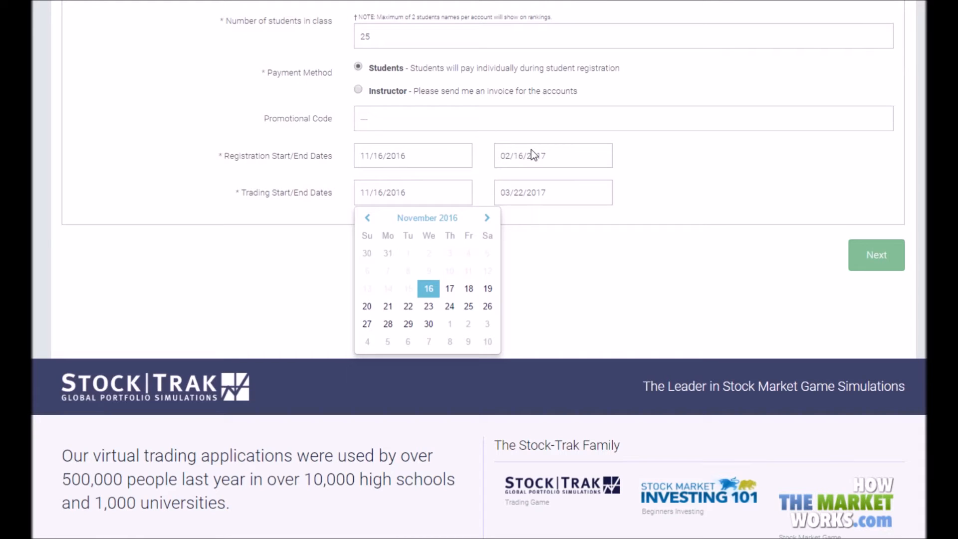
{"action": "left_click", "coordinate": [538, 195]}
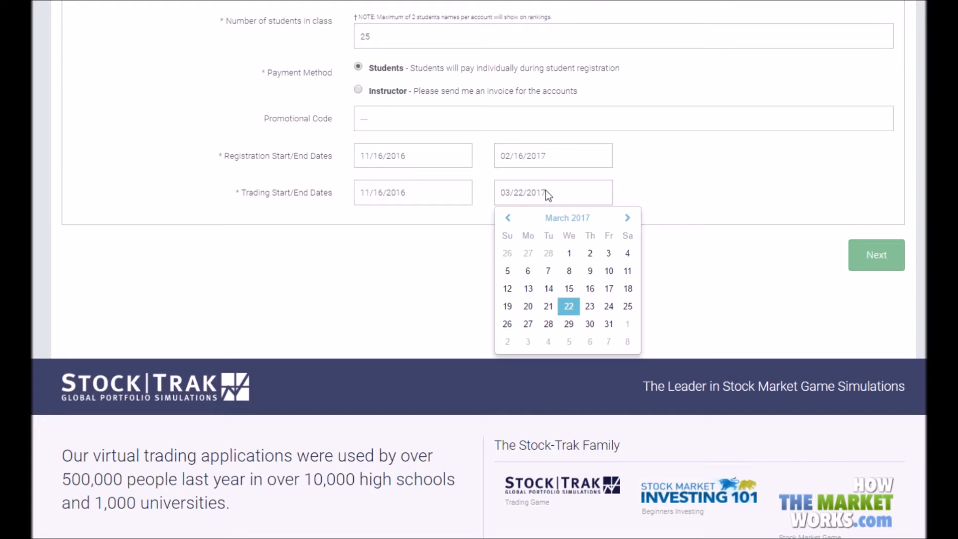
{"action": "left_click", "coordinate": [686, 178]}
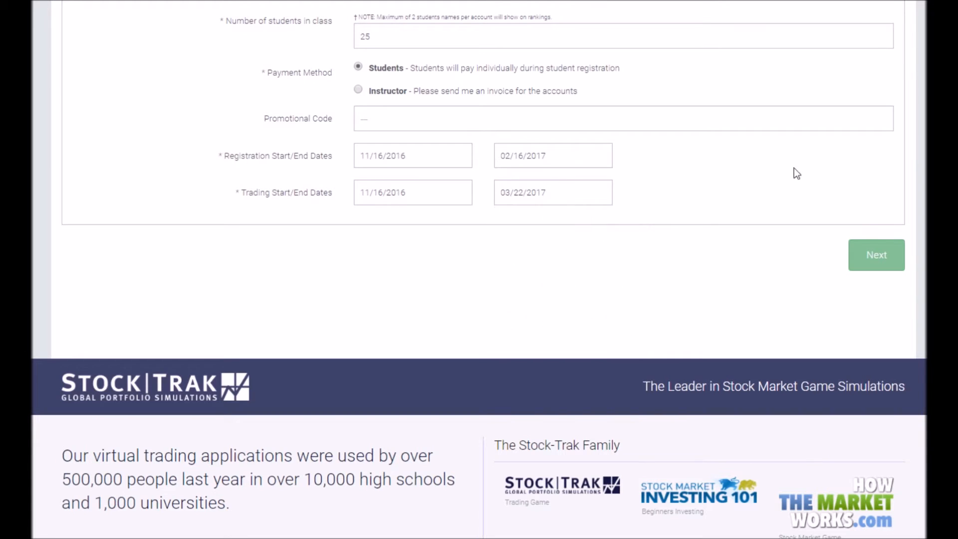
{"action": "left_click", "coordinate": [876, 255]}
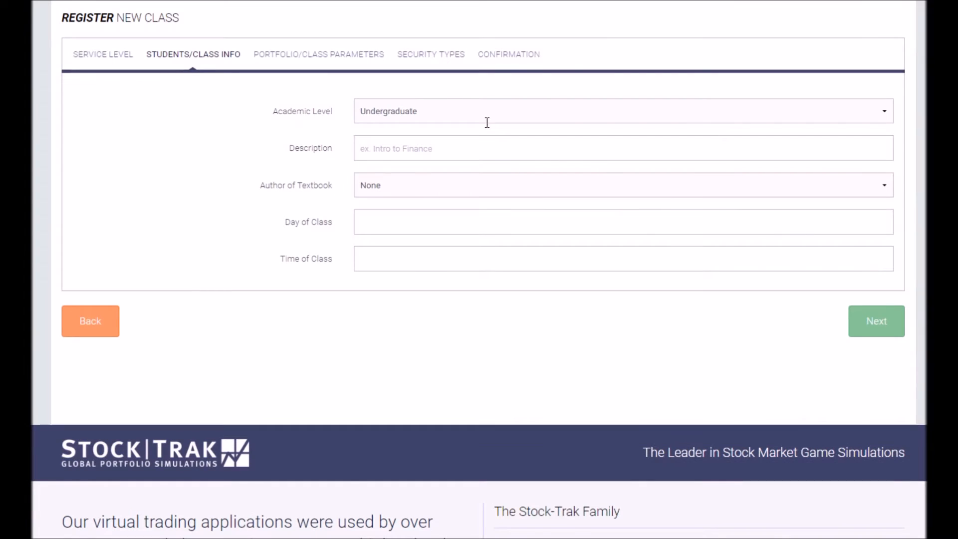
Review the academic level and class detail fields, choose None as textbook author, and continue to the portfolio and class parameters
{"action": "left_click", "coordinate": [399, 109]}
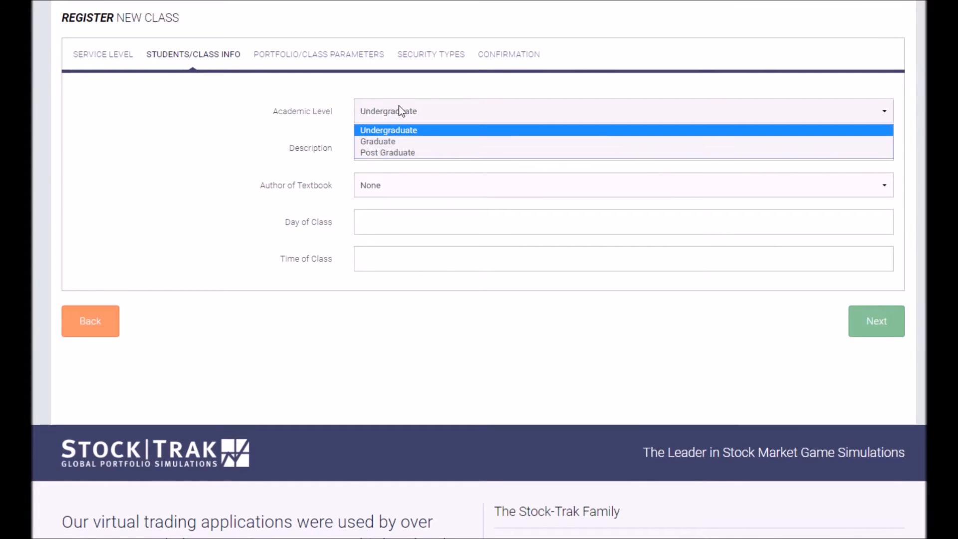
{"action": "left_click", "coordinate": [399, 110]}
{"action": "left_click", "coordinate": [401, 150]}
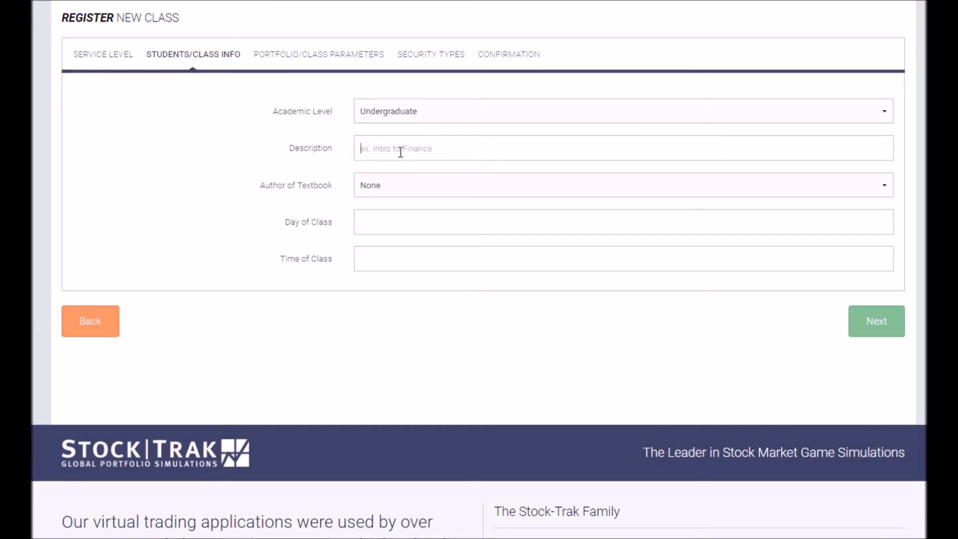
{"action": "left_click", "coordinate": [398, 189]}
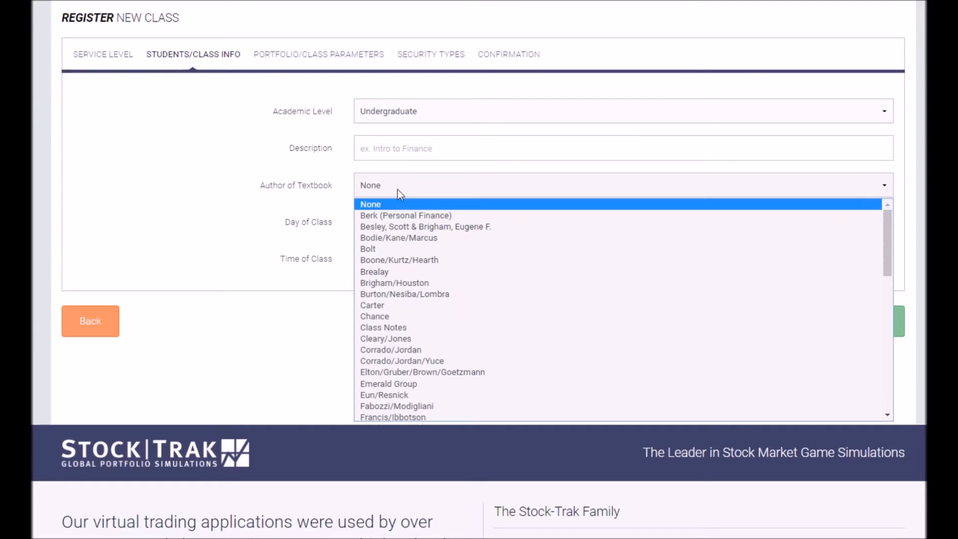
{"action": "scroll", "coordinate": [391, 288], "scroll_direction": "down", "scroll_amount": 12}
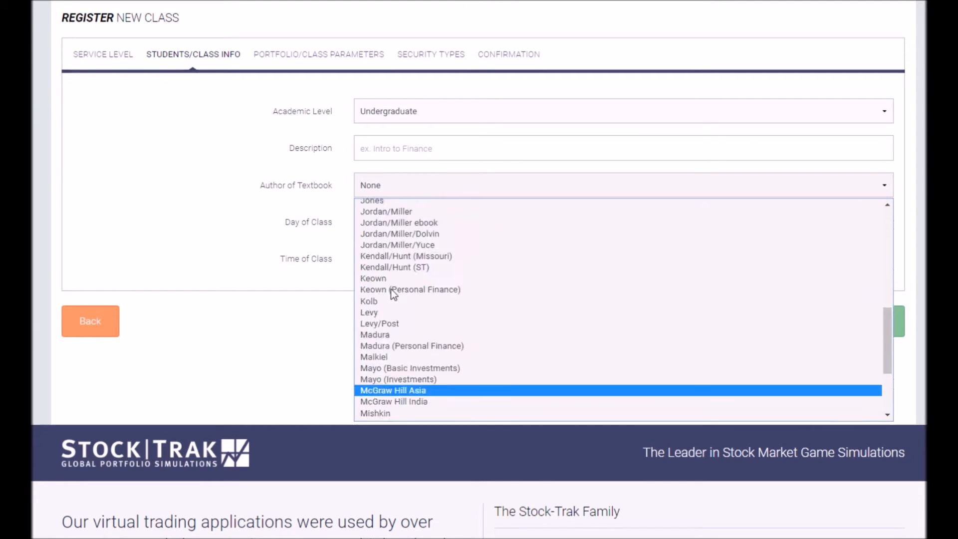
{"action": "scroll", "coordinate": [391, 289], "scroll_direction": "up", "scroll_amount": 12}
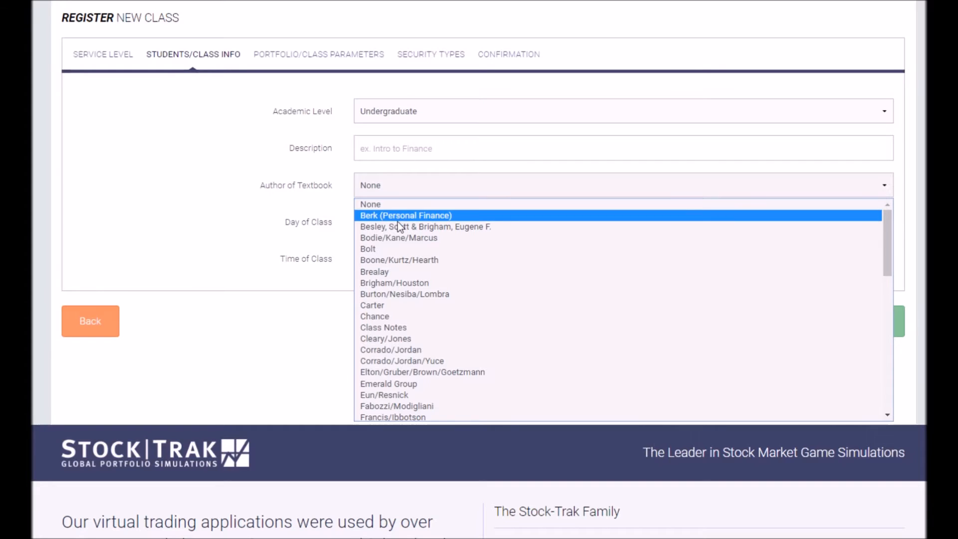
{"action": "left_click", "coordinate": [400, 207]}
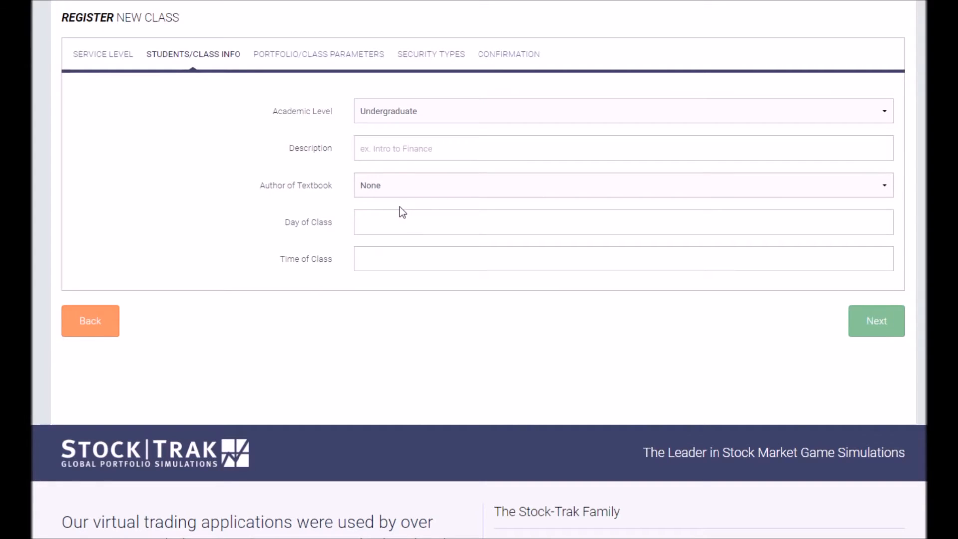
{"action": "left_click", "coordinate": [377, 222]}
{"action": "left_click", "coordinate": [417, 260]}
{"action": "left_click", "coordinate": [408, 222]}
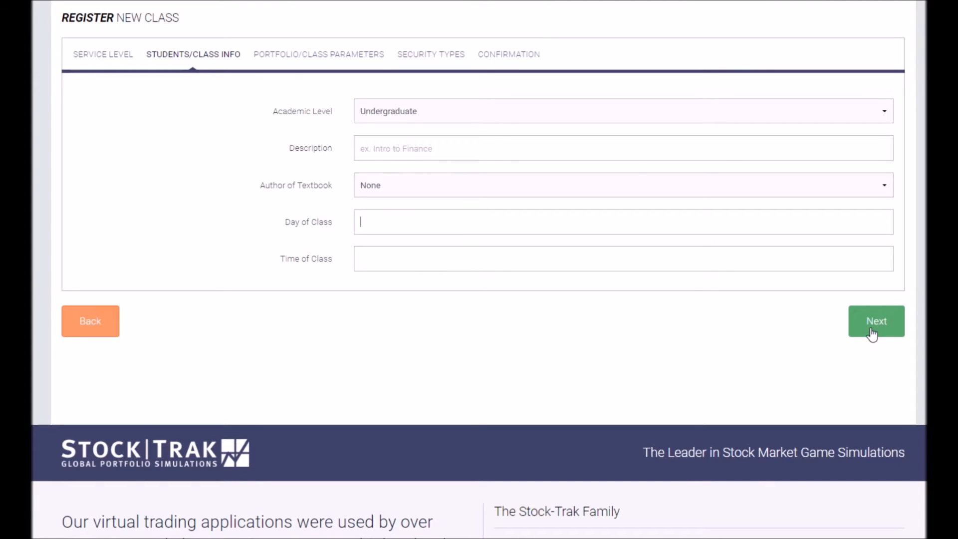
{"action": "left_click", "coordinate": [872, 333]}
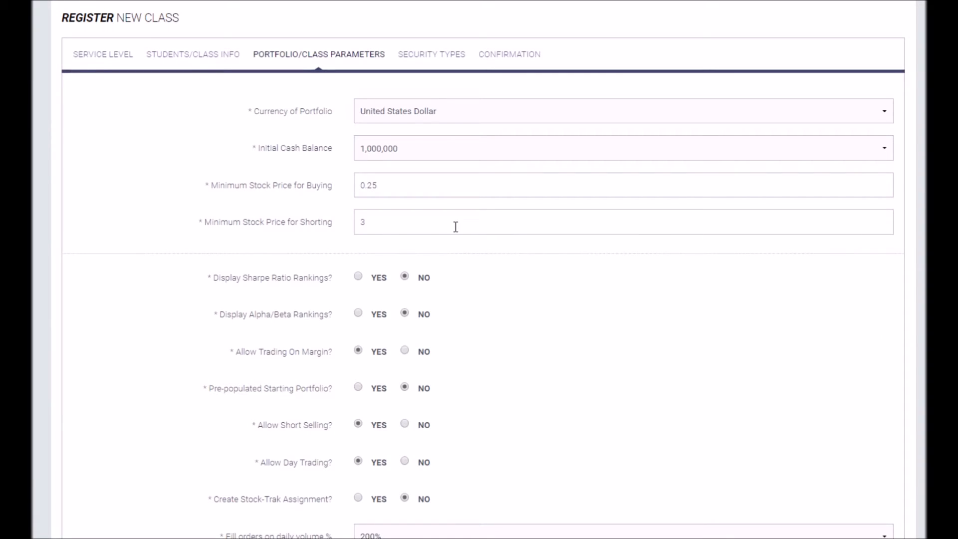
Examine the portfolio currency and initial cash balance choices and the minimum stock prices for buying and shorting
{"action": "left_click", "coordinate": [412, 115]}
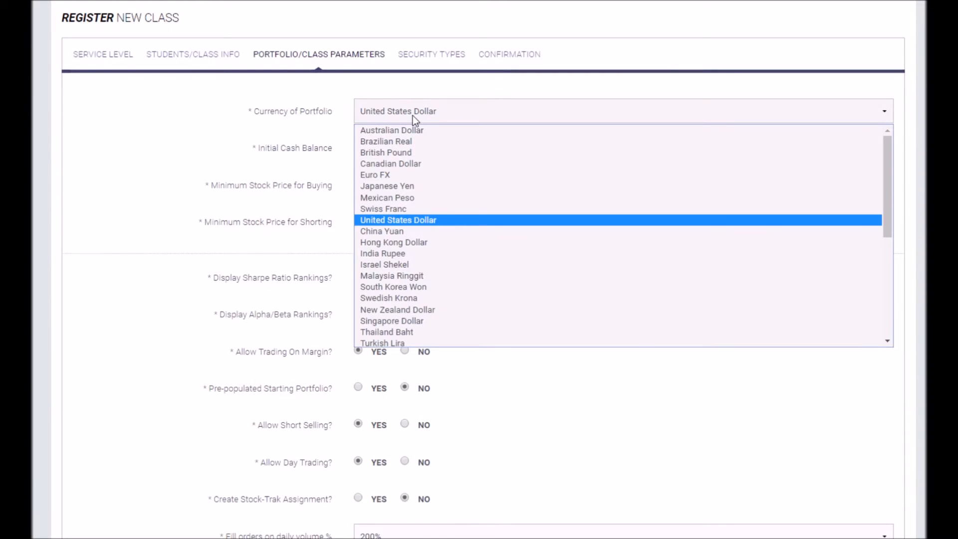
{"action": "left_click", "coordinate": [412, 116]}
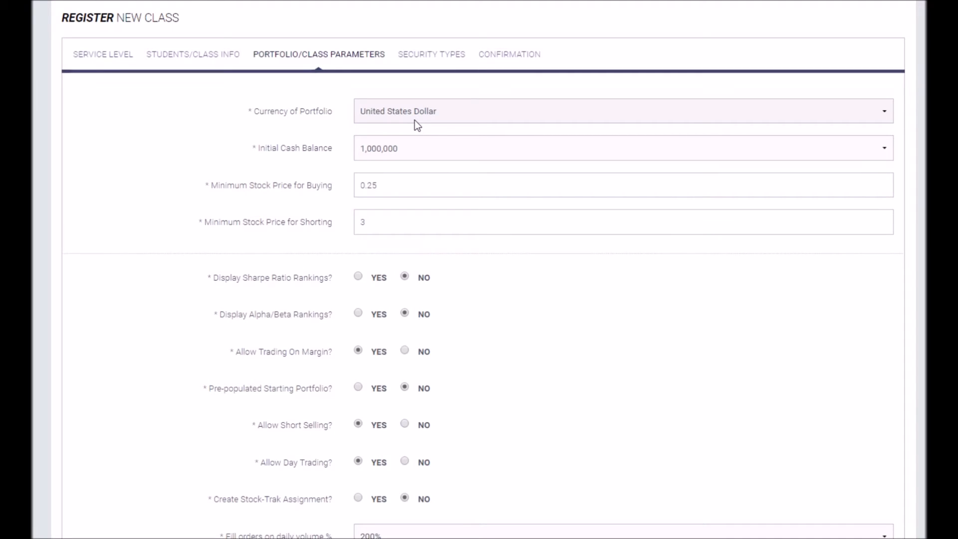
{"action": "left_click", "coordinate": [417, 150]}
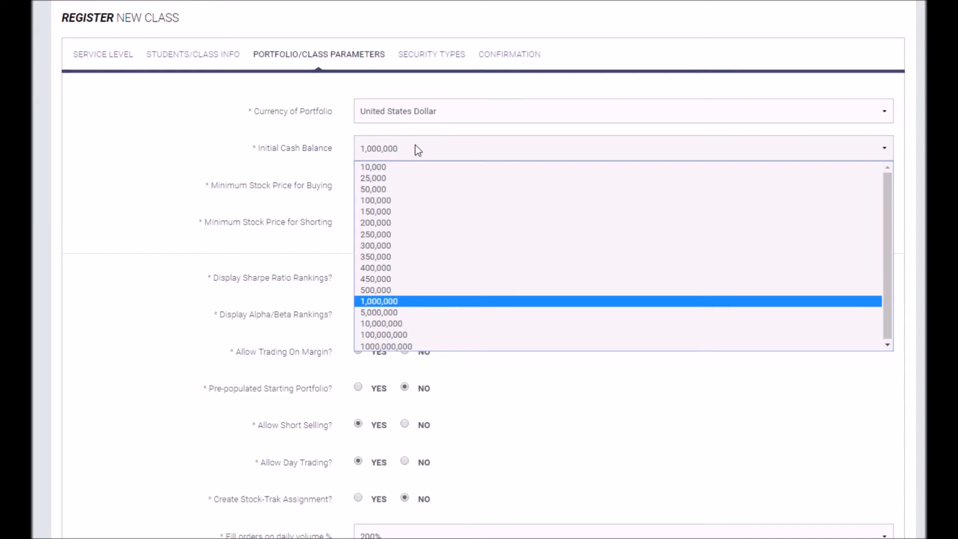
{"action": "left_click", "coordinate": [417, 150]}
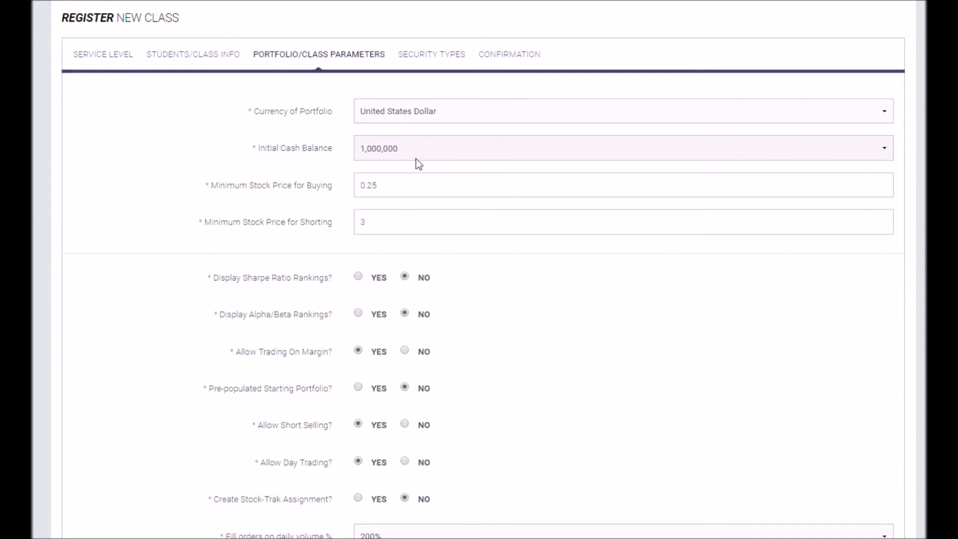
{"action": "left_click", "coordinate": [394, 189]}
{"action": "left_click", "coordinate": [380, 224]}
Set Allow Trading On Margin to No for the class
{"action": "scroll", "coordinate": [383, 221], "scroll_direction": "down", "scroll_amount": 3}
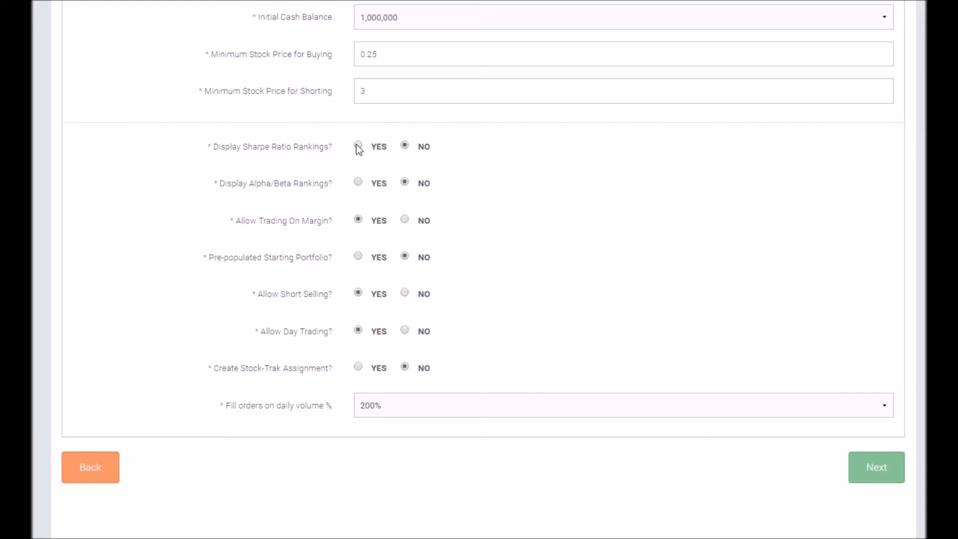
{"action": "left_click", "coordinate": [404, 218]}
{"action": "left_click", "coordinate": [404, 219]}
{"action": "scroll", "coordinate": [432, 219], "scroll_direction": "down", "scroll_amount": 2}
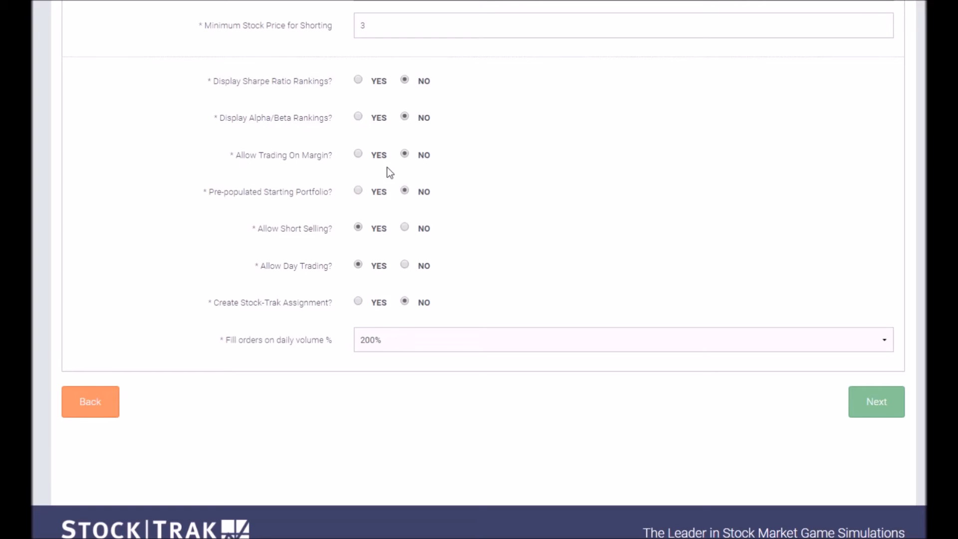
{"action": "left_click", "coordinate": [404, 227]}
{"action": "left_click", "coordinate": [404, 265]}
Enable the Stock-Trak assignment to view its assignment choices, and set it back to No
{"action": "scroll", "coordinate": [360, 229], "scroll_direction": "down", "scroll_amount": 1}
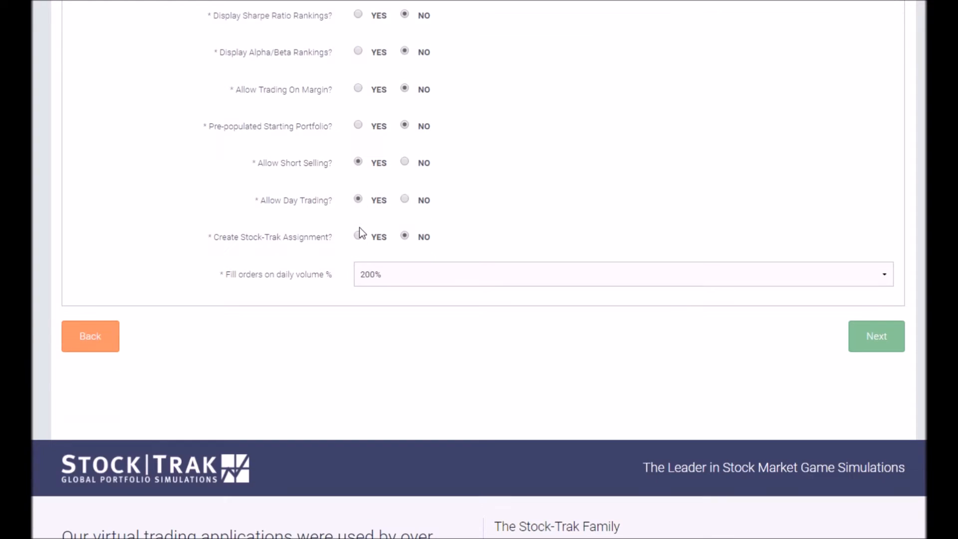
{"action": "left_click", "coordinate": [358, 236]}
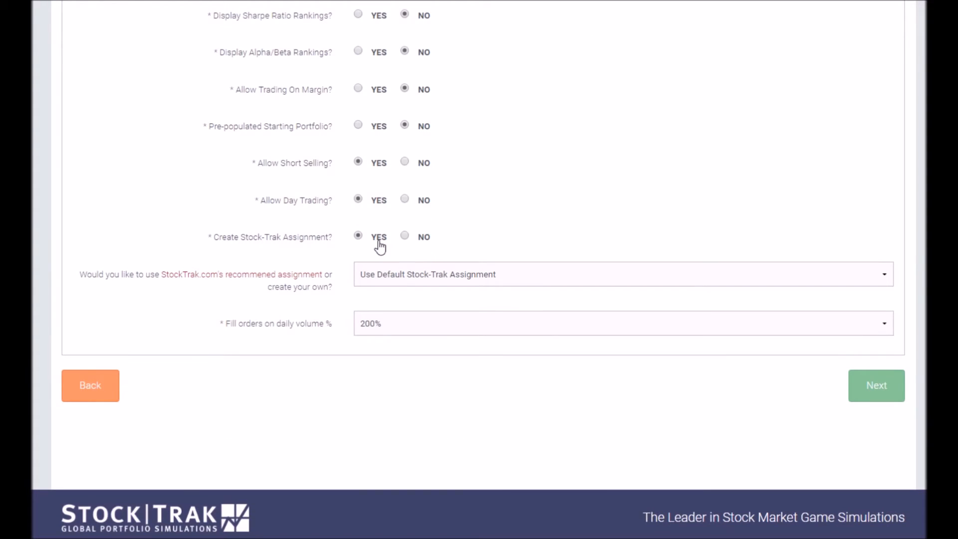
{"action": "left_click", "coordinate": [404, 275]}
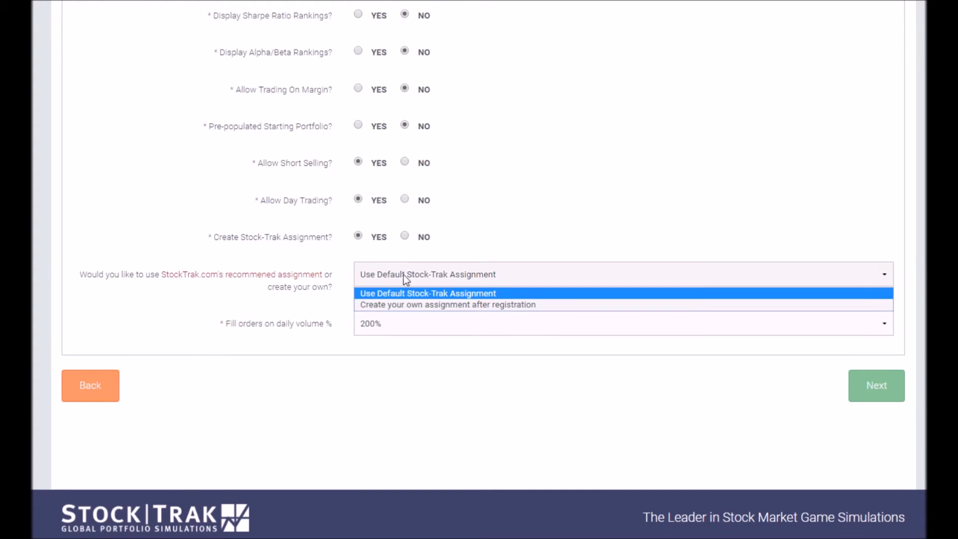
{"action": "left_click", "coordinate": [405, 266]}
{"action": "left_click", "coordinate": [405, 235]}
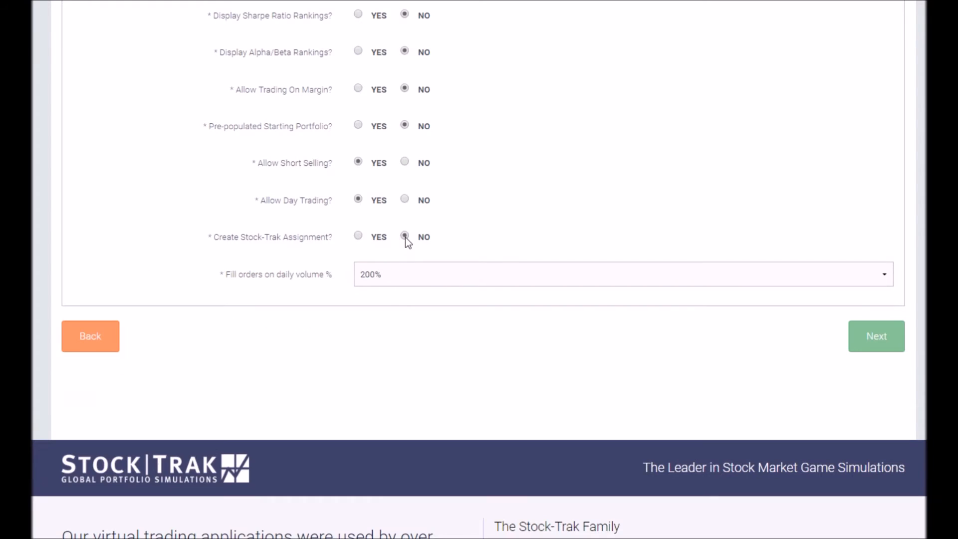
Set the daily volume percentage for filling orders to 100%
{"action": "scroll", "coordinate": [390, 209], "scroll_direction": "down", "scroll_amount": 1}
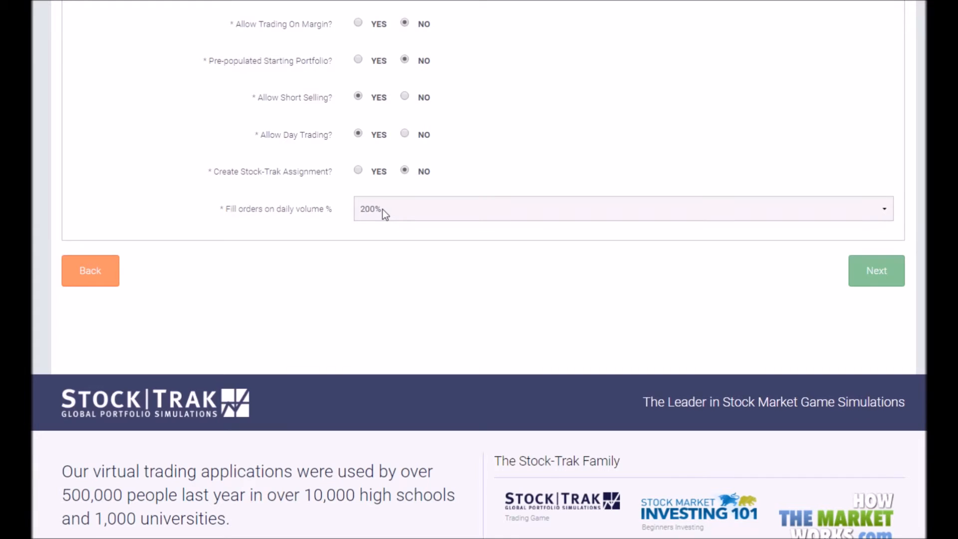
{"action": "left_click", "coordinate": [380, 213]}
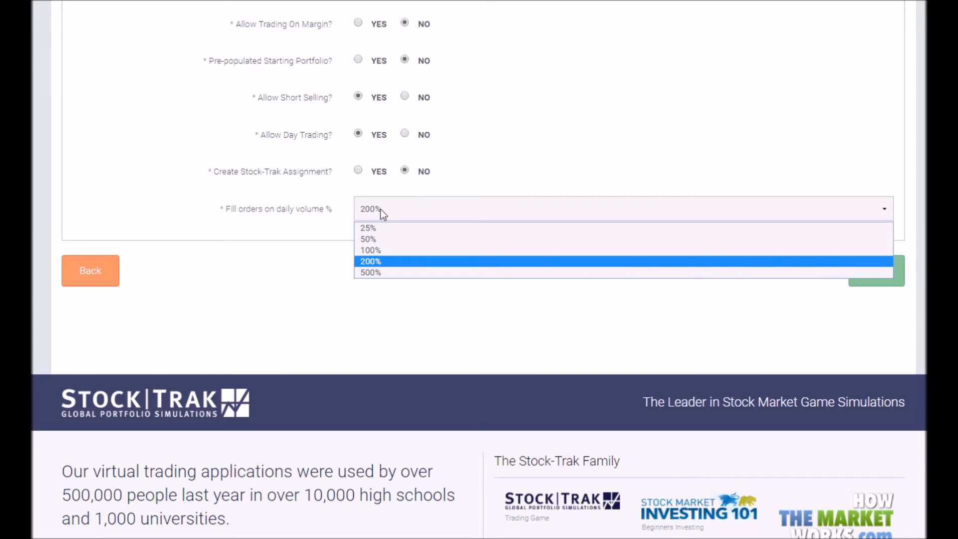
{"action": "left_click", "coordinate": [380, 209]}
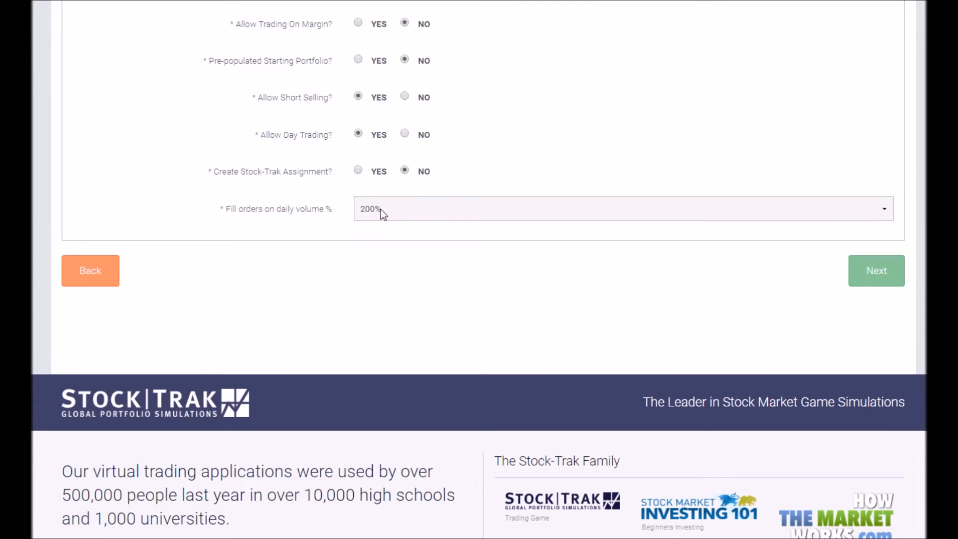
{"action": "left_click", "coordinate": [380, 209]}
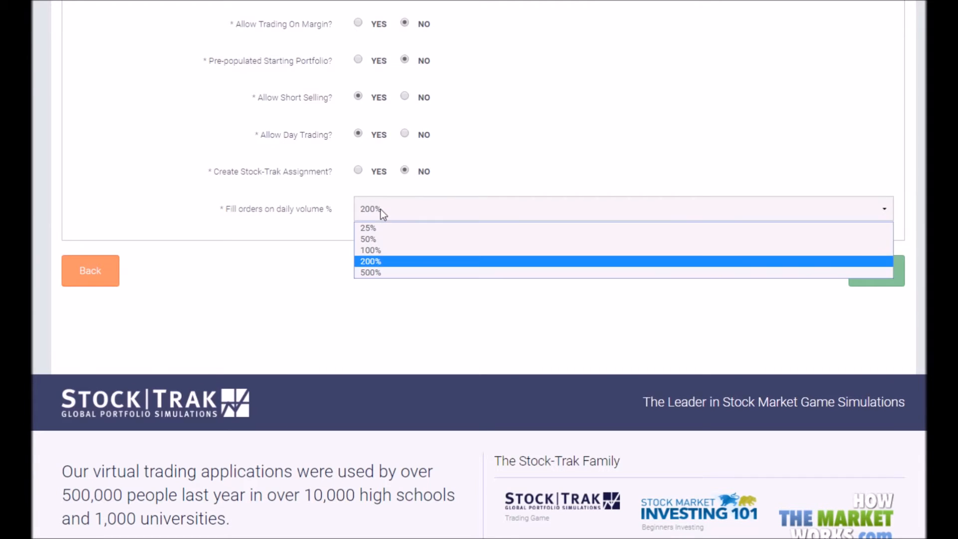
{"action": "left_click", "coordinate": [391, 251]}
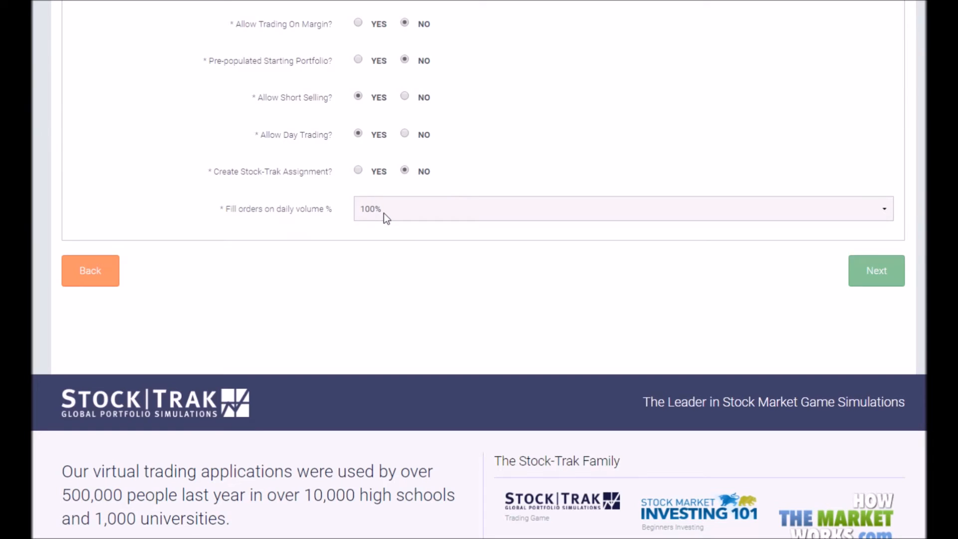
Set the daily volume percentage for filling orders to 200% and continue to the security types
{"action": "left_click", "coordinate": [433, 213]}
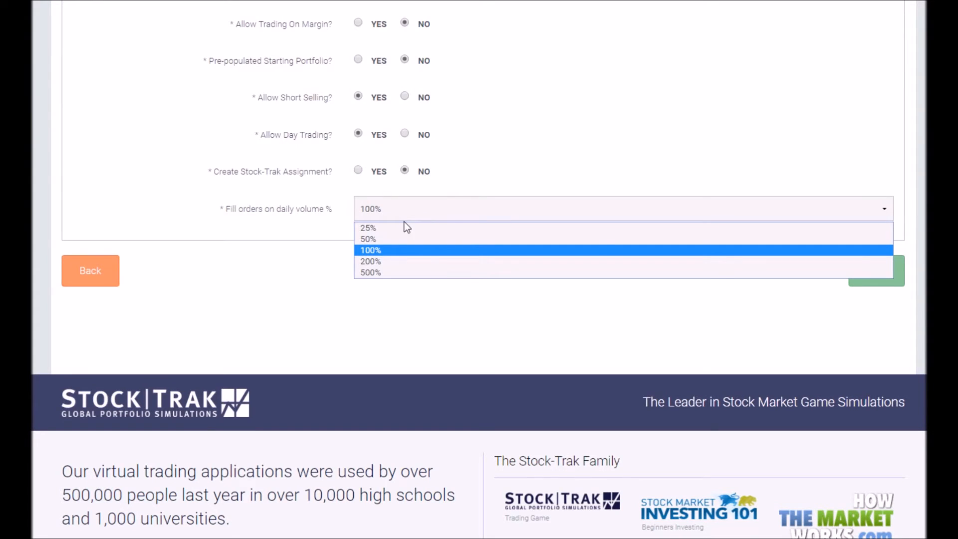
{"action": "left_click", "coordinate": [369, 261]}
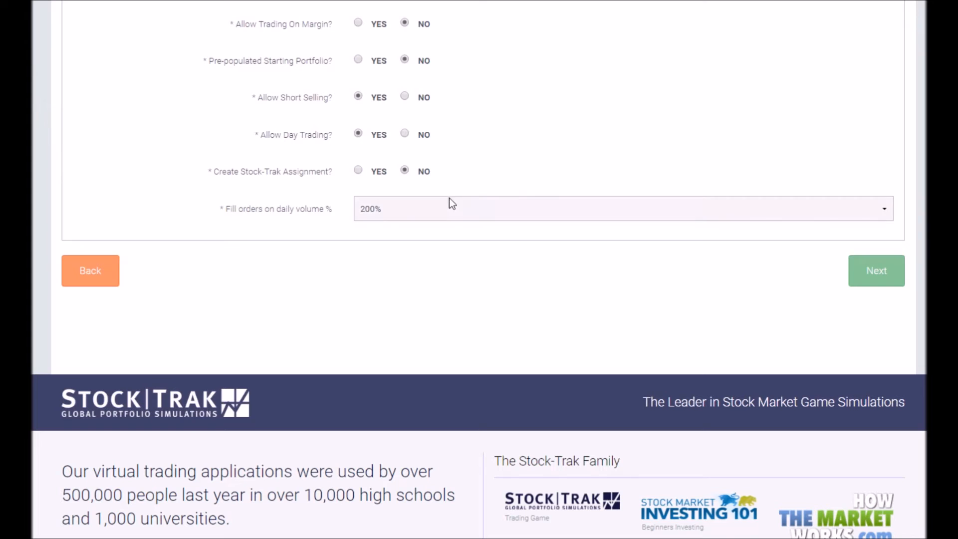
{"action": "left_click", "coordinate": [865, 270]}
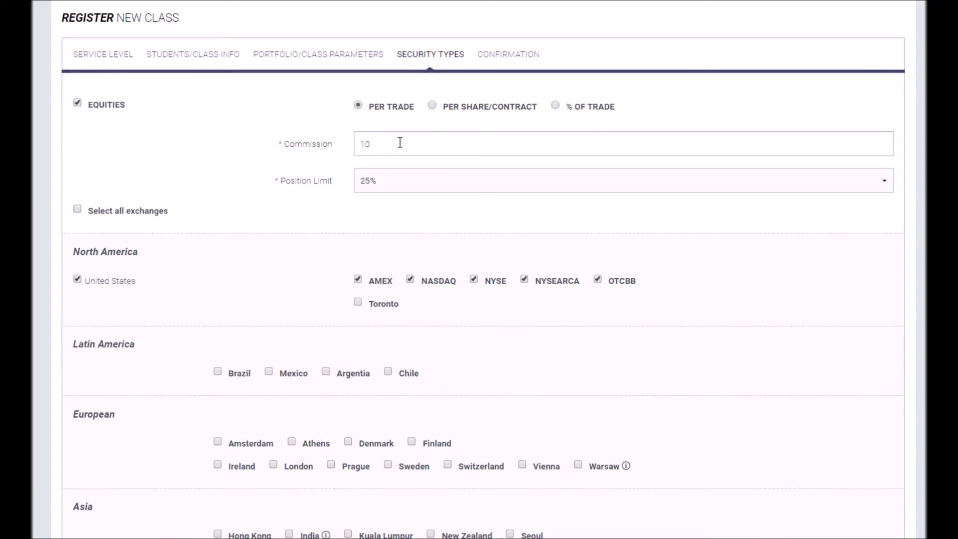
Examine the position limit choices for equities, keeping the limit at 25%
{"action": "left_click", "coordinate": [422, 184]}
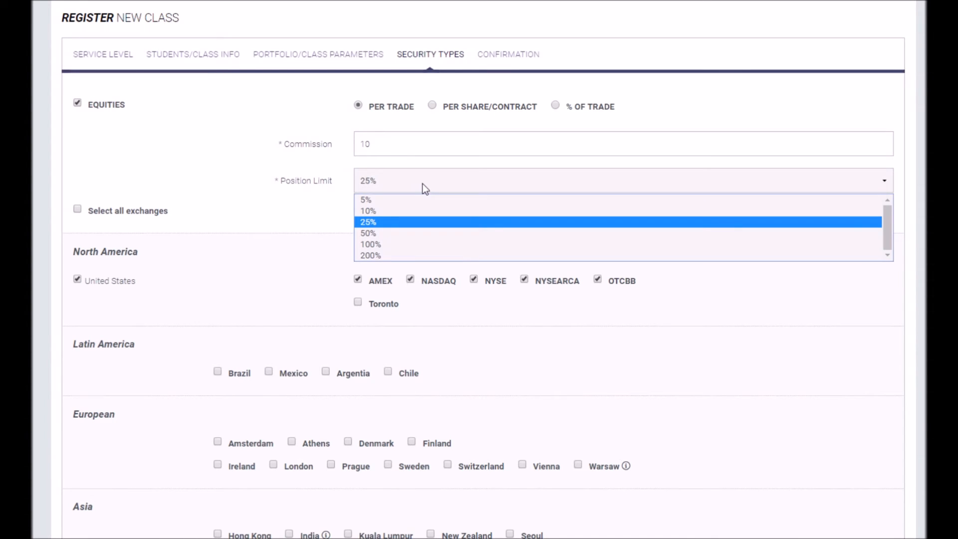
{"action": "left_click", "coordinate": [376, 223]}
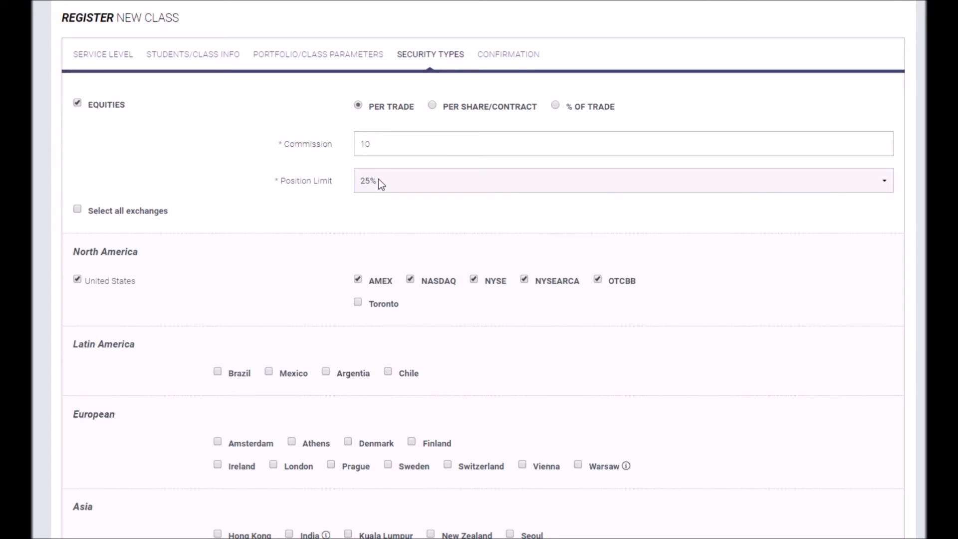
{"action": "left_click", "coordinate": [379, 182]}
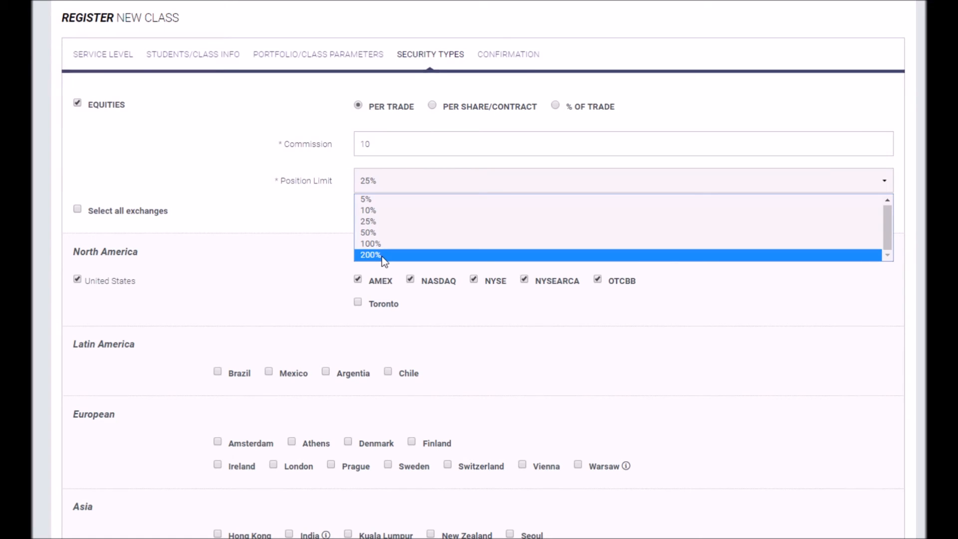
{"action": "left_click", "coordinate": [306, 220]}
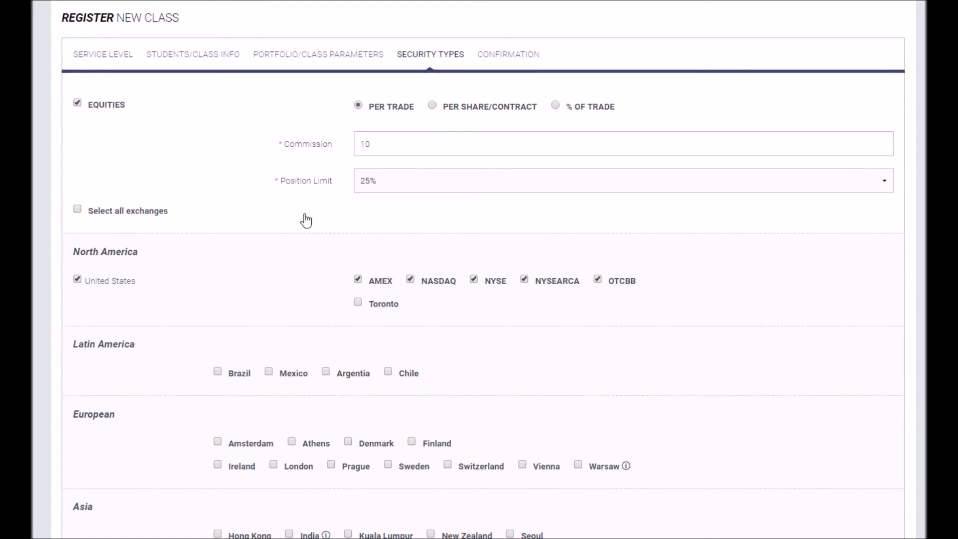
Select all exchanges for equities trading, covering North America, Latin America, Europe and Asia
{"action": "scroll", "coordinate": [306, 220], "scroll_direction": "down", "scroll_amount": 3}
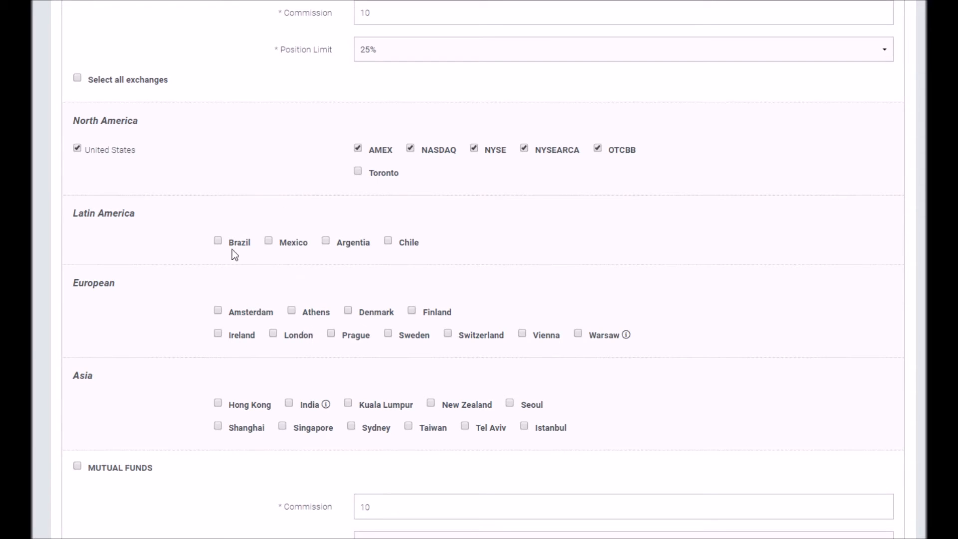
{"action": "scroll", "coordinate": [232, 252], "scroll_direction": "down", "scroll_amount": 3}
{"action": "scroll", "coordinate": [232, 252], "scroll_direction": "down", "scroll_amount": 3}
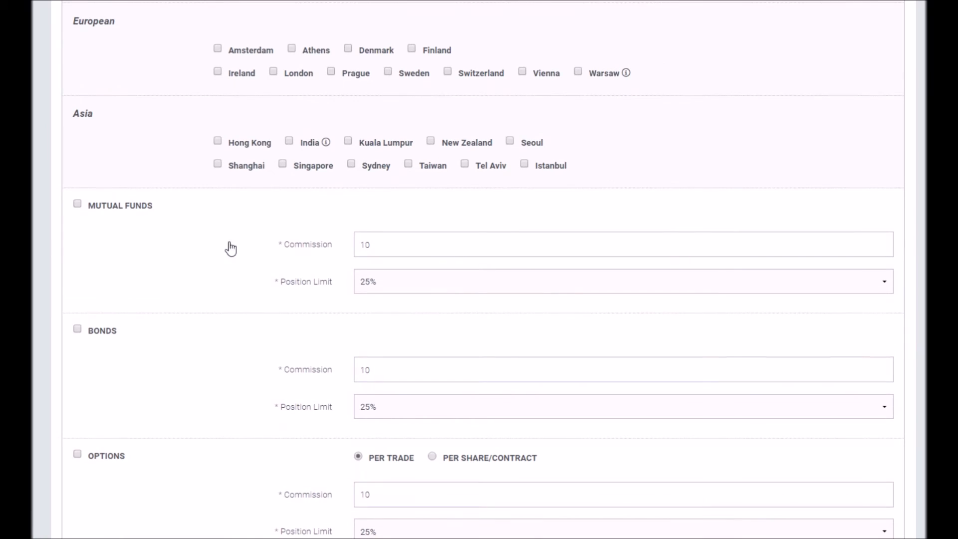
{"action": "scroll", "coordinate": [85, 196], "scroll_direction": "up", "scroll_amount": 7}
{"action": "left_click", "coordinate": [77, 143]}
{"action": "scroll", "coordinate": [235, 252], "scroll_direction": "down", "scroll_amount": 1}
Enable mutual funds, bonds, options, futures, future options and spots as security types, and create the class
{"action": "scroll", "coordinate": [235, 252], "scroll_direction": "down", "scroll_amount": 10}
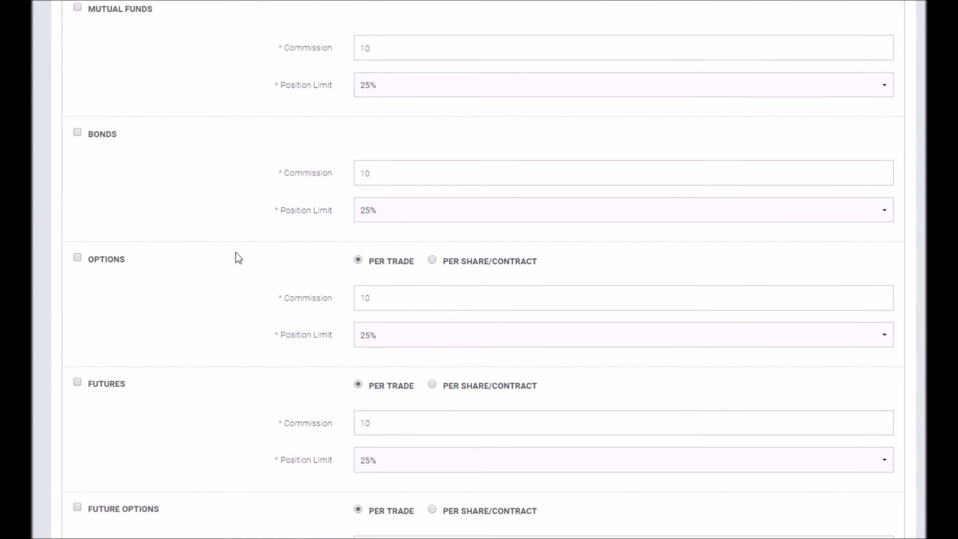
{"action": "scroll", "coordinate": [220, 240], "scroll_direction": "up", "scroll_amount": 1}
{"action": "left_click", "coordinate": [78, 73]}
{"action": "left_click", "coordinate": [77, 198]}
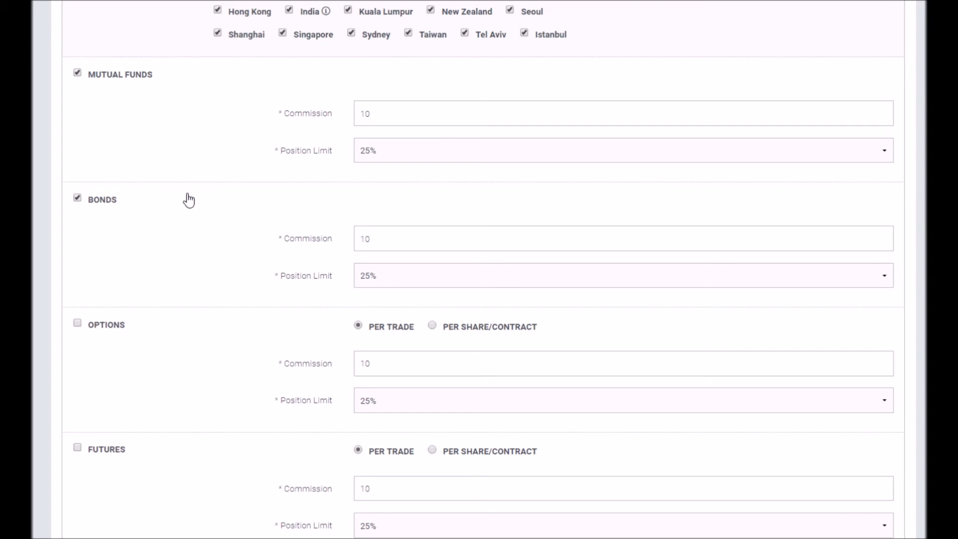
{"action": "scroll", "coordinate": [188, 217], "scroll_direction": "down", "scroll_amount": 4}
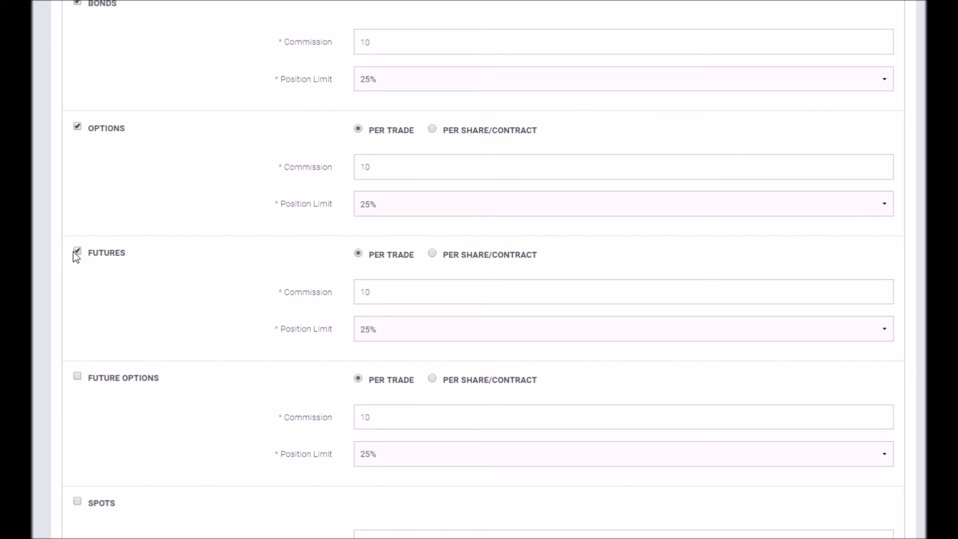
{"action": "left_click", "coordinate": [77, 377]}
{"action": "left_click", "coordinate": [77, 500]}
{"action": "scroll", "coordinate": [300, 327], "scroll_direction": "down", "scroll_amount": 6}
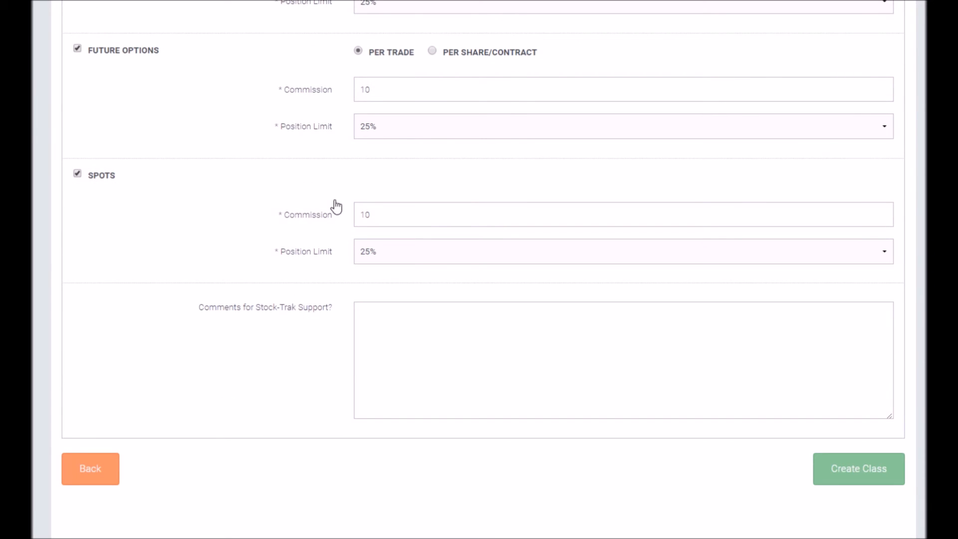
{"action": "left_click", "coordinate": [848, 472]}
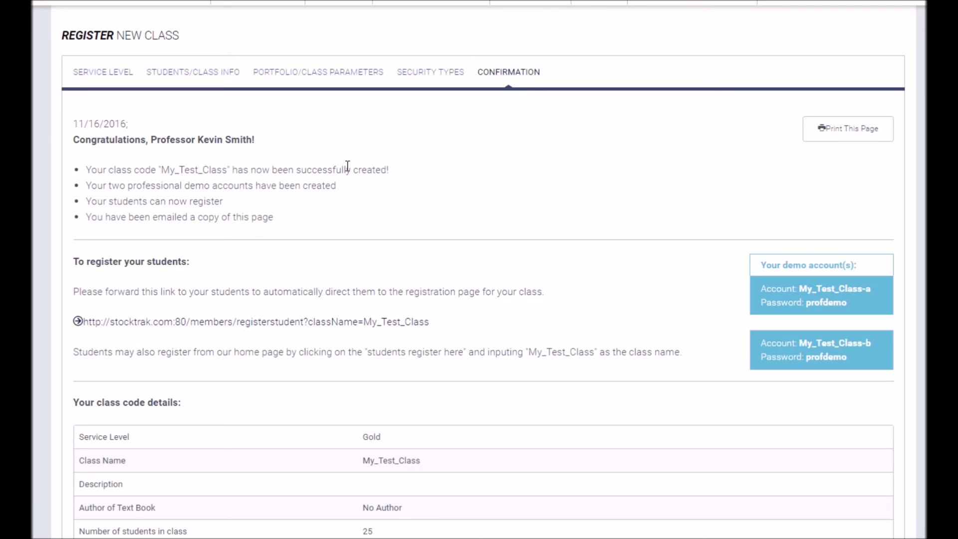
Examine the student registration link and the first demo account's login details on the confirmation page
{"action": "scroll", "coordinate": [337, 176], "scroll_direction": "down", "scroll_amount": 2}
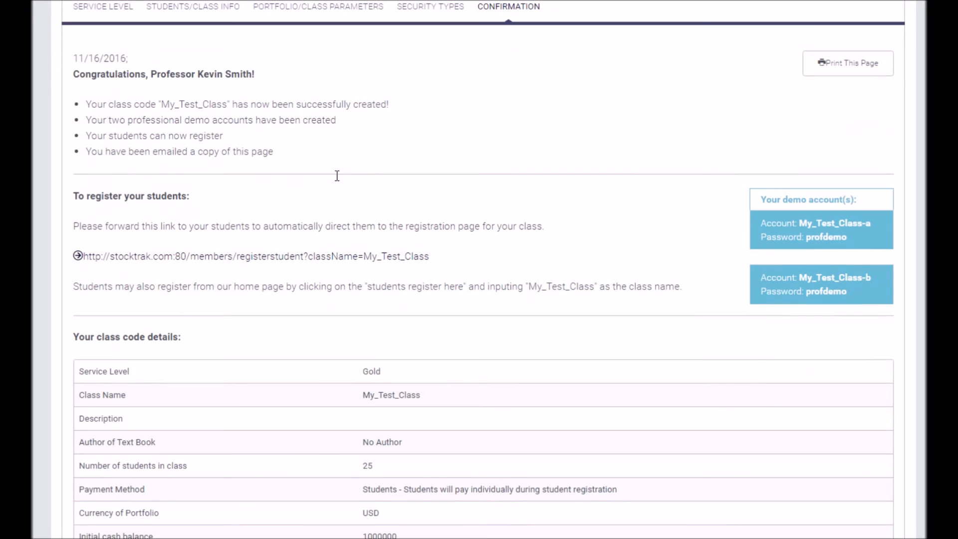
{"action": "left_click_drag", "start_coordinate": [435, 259], "coordinate": [85, 257]}
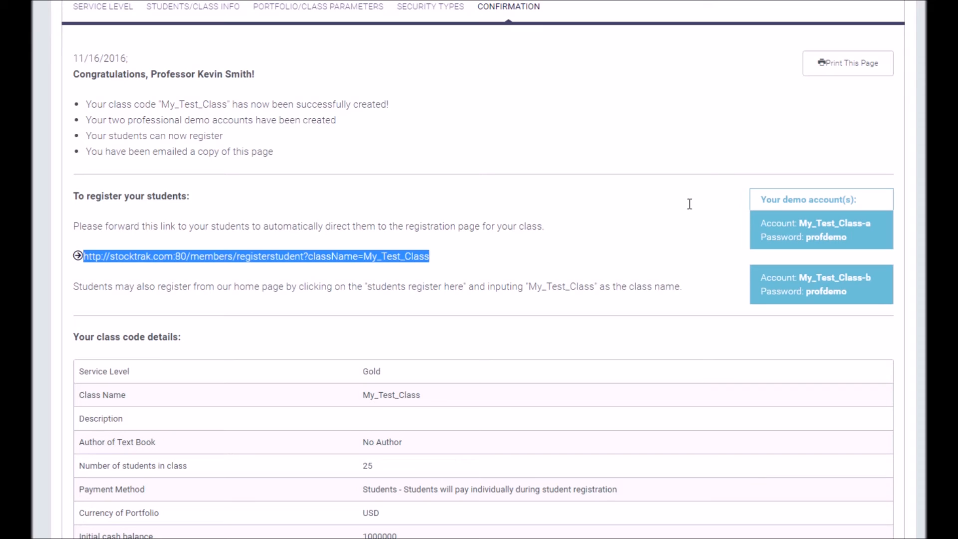
{"action": "left_click", "coordinate": [724, 238]}
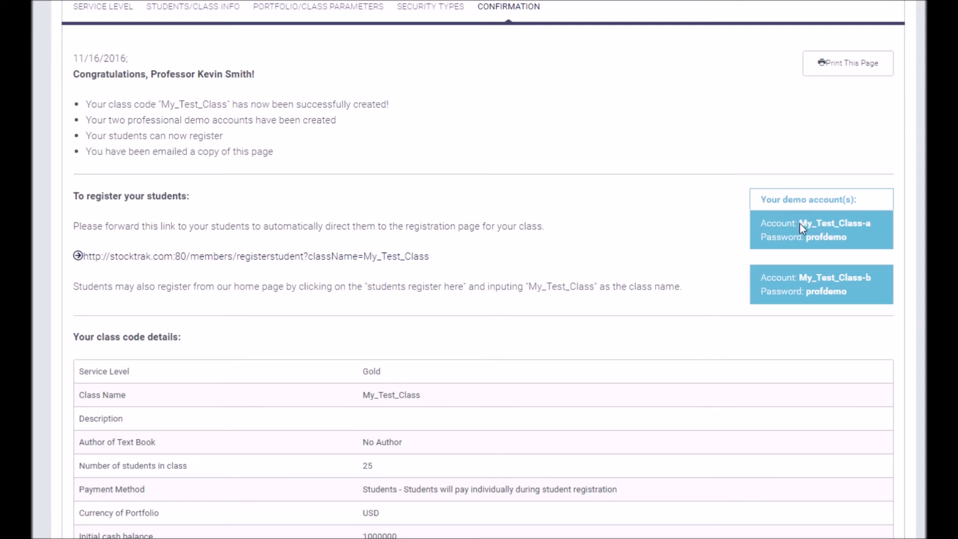
{"action": "left_click_drag", "start_coordinate": [800, 223], "coordinate": [863, 229]}
{"action": "left_click", "coordinate": [804, 238]}
{"action": "left_click", "coordinate": [870, 225]}
Review the full list of class code details on the confirmation page, down to the security types and exchanges
{"action": "scroll", "coordinate": [597, 205], "scroll_direction": "down", "scroll_amount": 15}
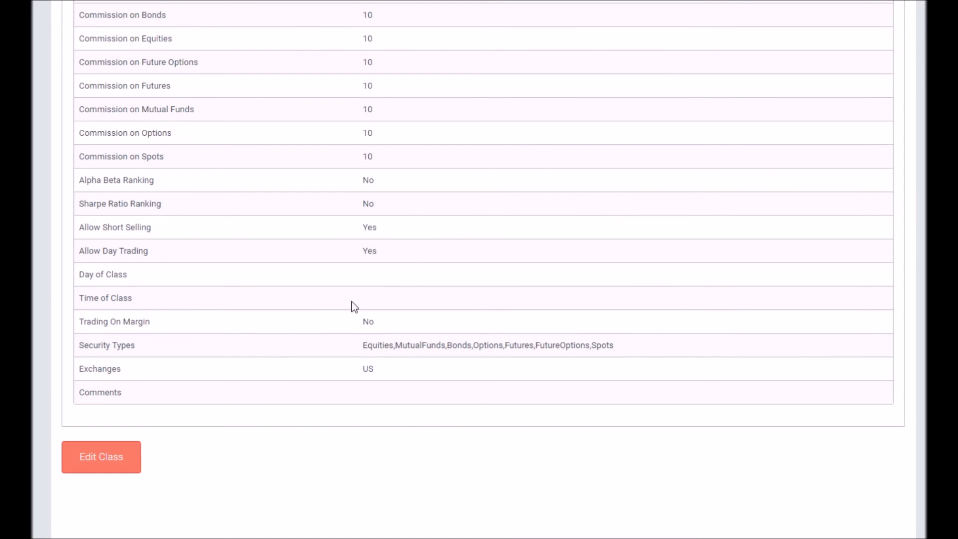
{"action": "middle_click", "coordinate": [442, 306]}
{"action": "scroll", "coordinate": [442, 306], "scroll_direction": "up", "scroll_amount": 15}
{"action": "middle_click", "coordinate": [419, 240]}
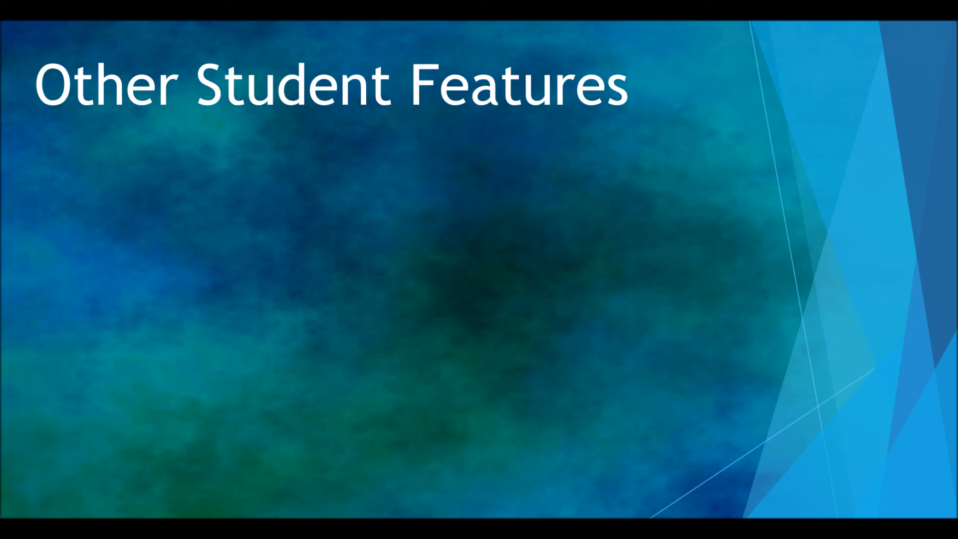
{"action": "key", "text": "Right"}
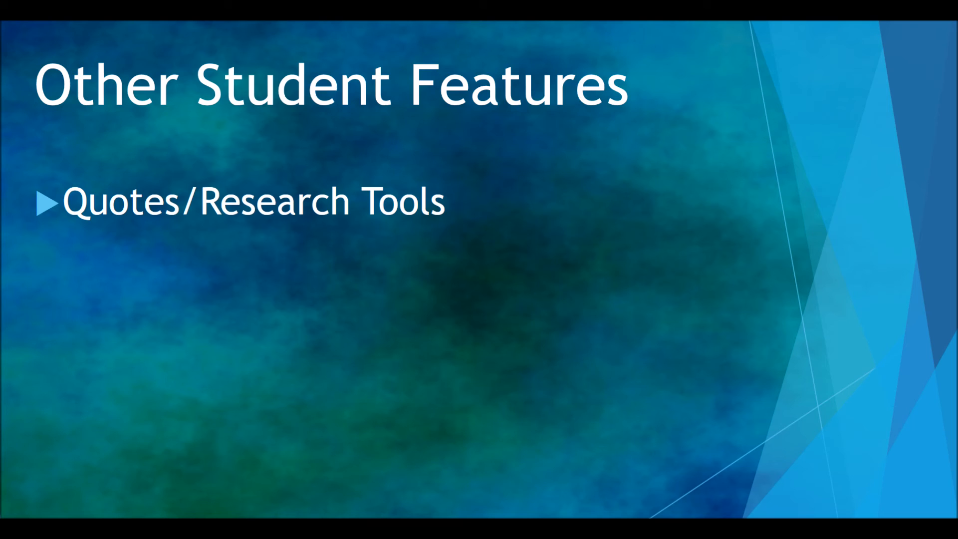
{"action": "key", "text": "Right"}
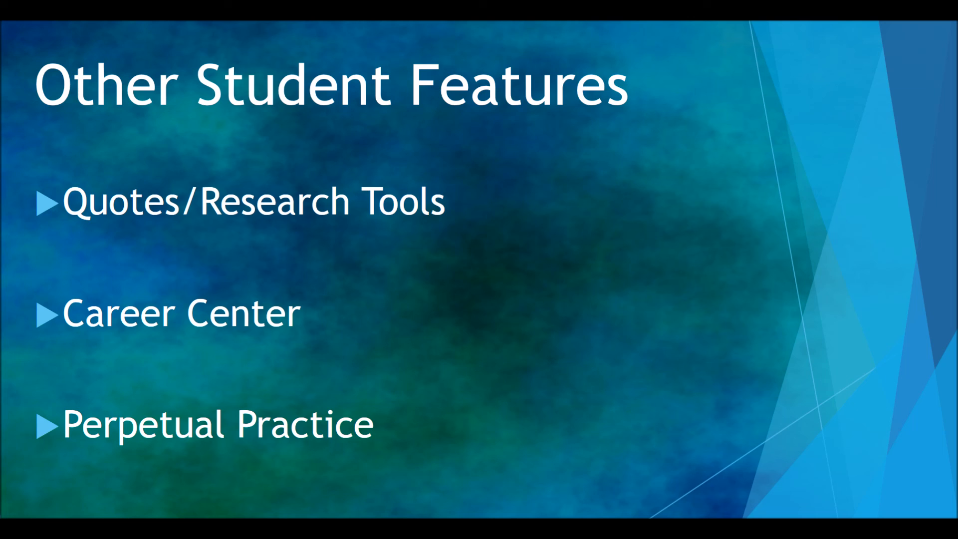
{"action": "key", "text": "Right"}
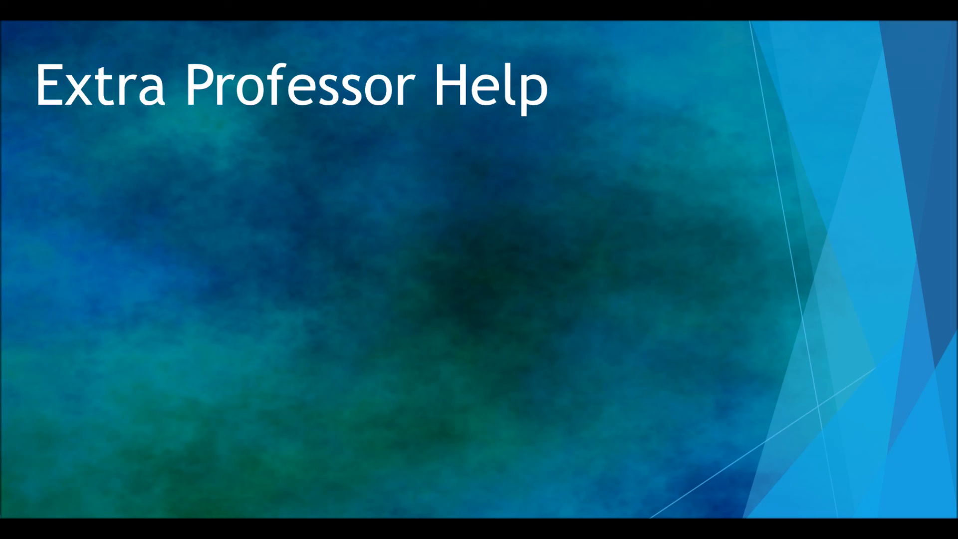
{"action": "key", "text": "Right"}
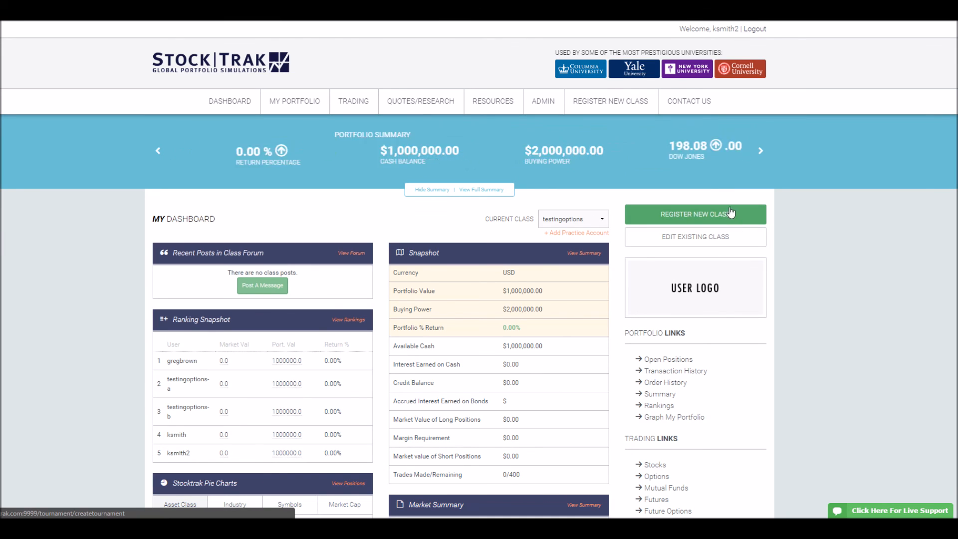
Look at the Contact Us choices on the Stock-Trak dashboard
{"action": "mouse_move", "coordinate": [677, 95]}
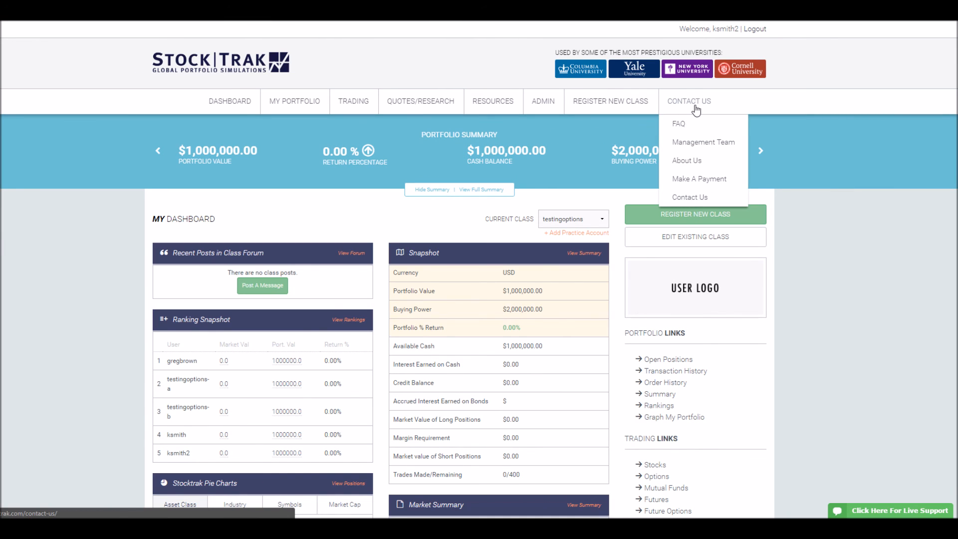